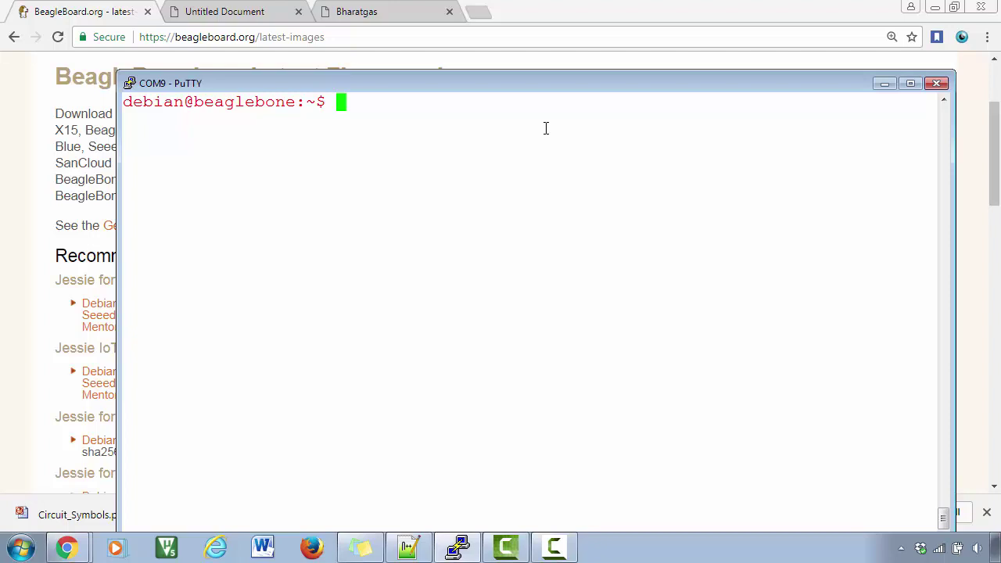
# Run lsb_release -da and highlight the command and its 7.9 (wheezy) release line
pyautogui.write('lsb_r')
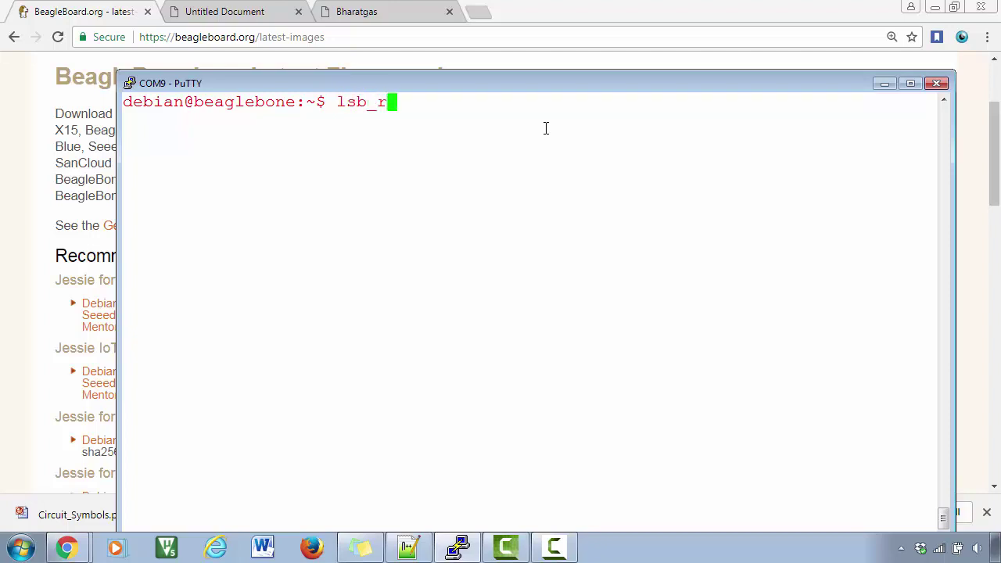
pyautogui.write('elease ')
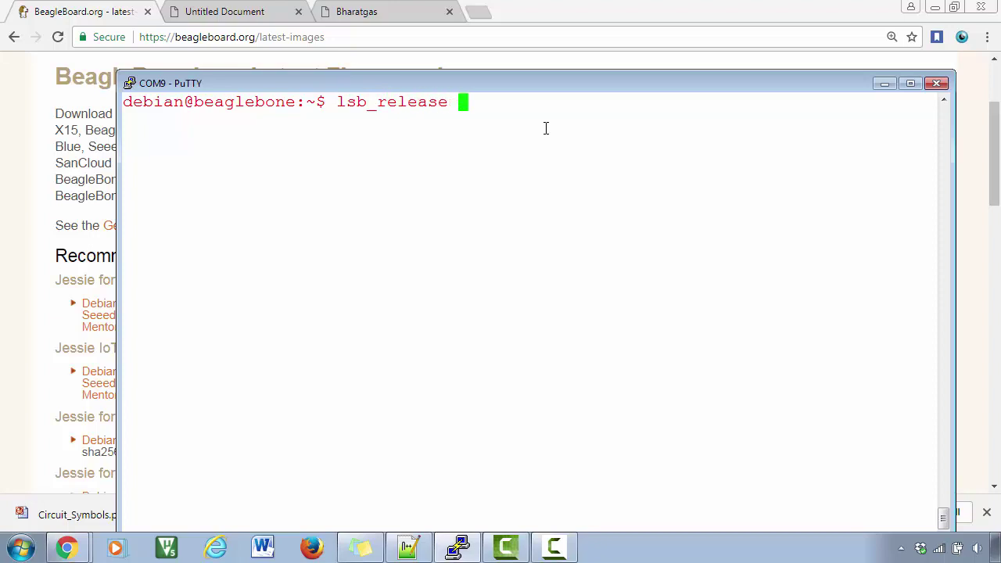
pyautogui.write('-da')
pyautogui.press('Return')
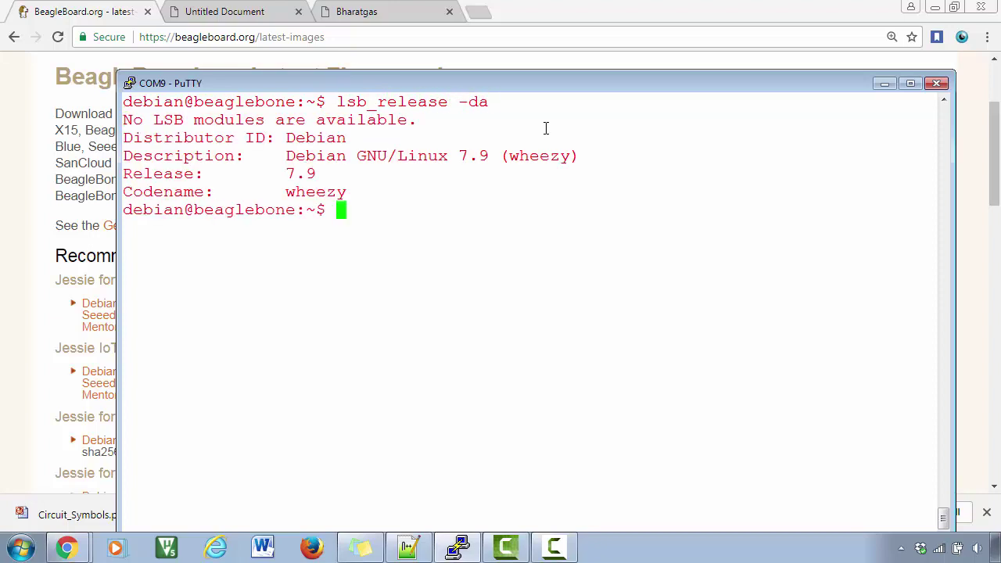
pyautogui.moveTo(338, 101); pyautogui.dragTo(486, 104)
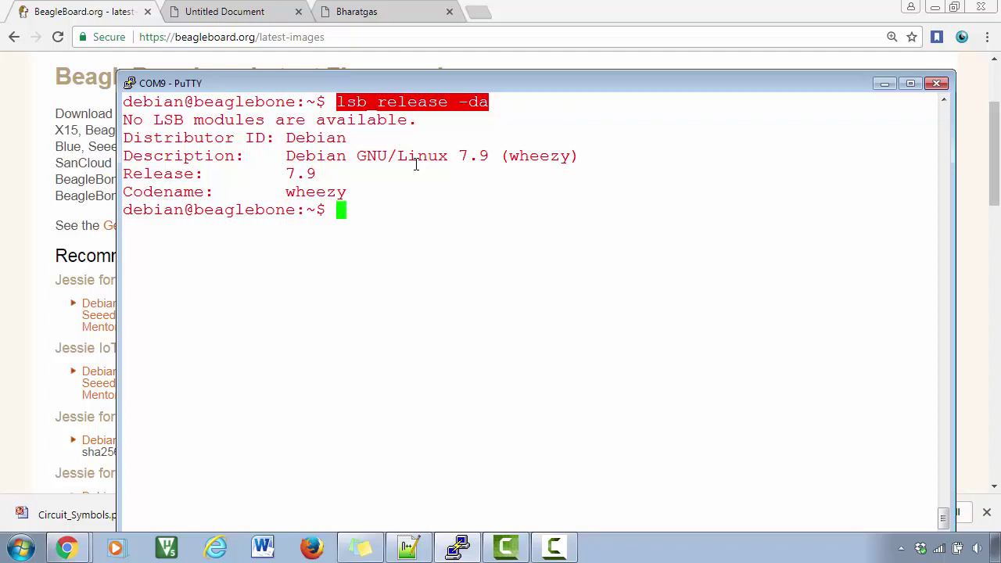
pyautogui.click(389, 194)
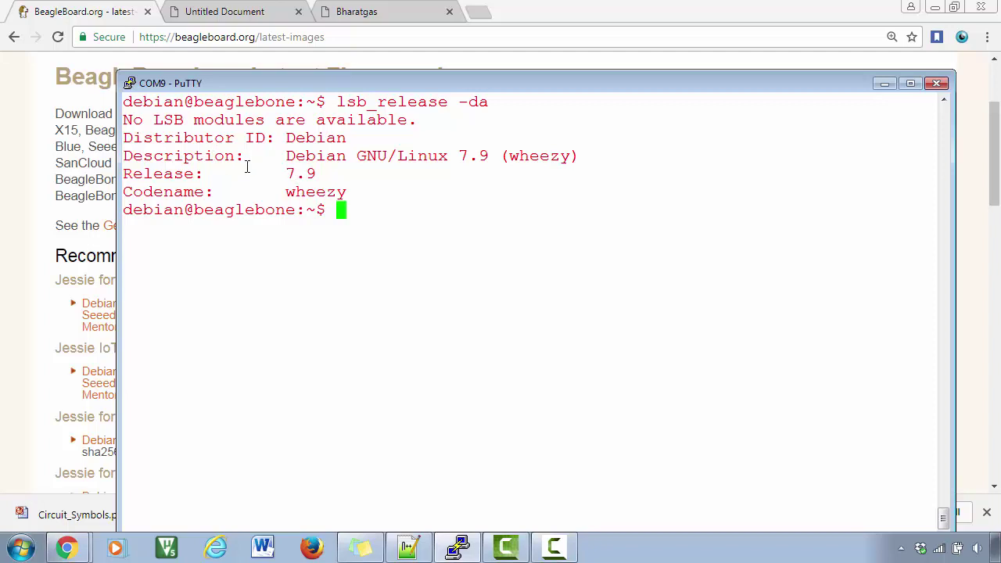
pyautogui.moveTo(288, 173); pyautogui.dragTo(319, 173)
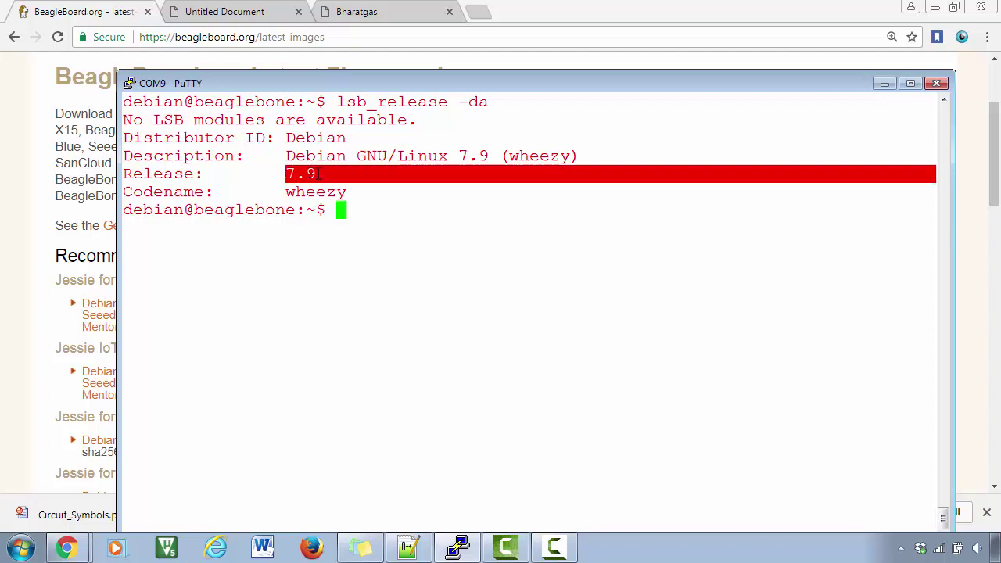
pyautogui.click(361, 193)
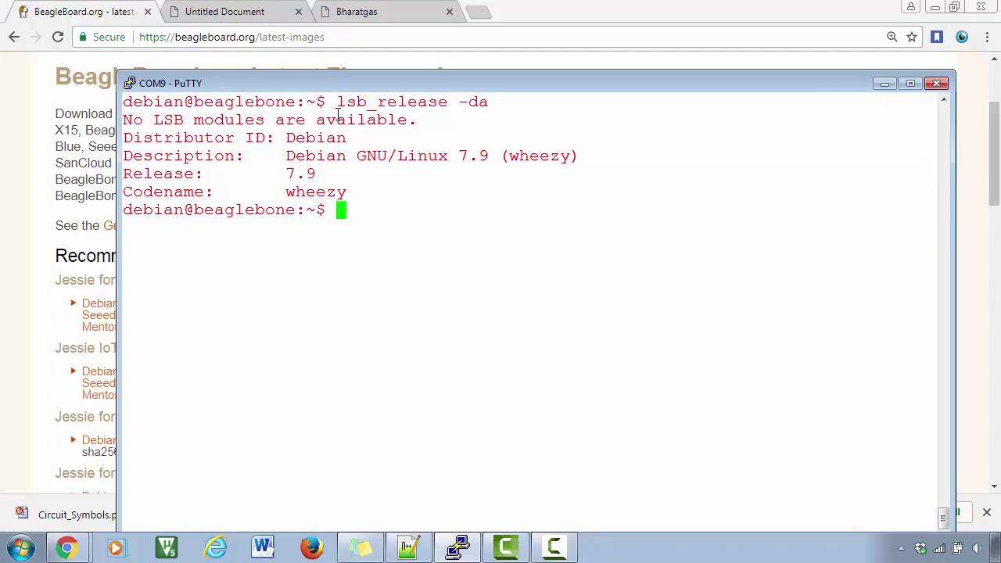
pyautogui.moveTo(339, 102); pyautogui.dragTo(487, 102)
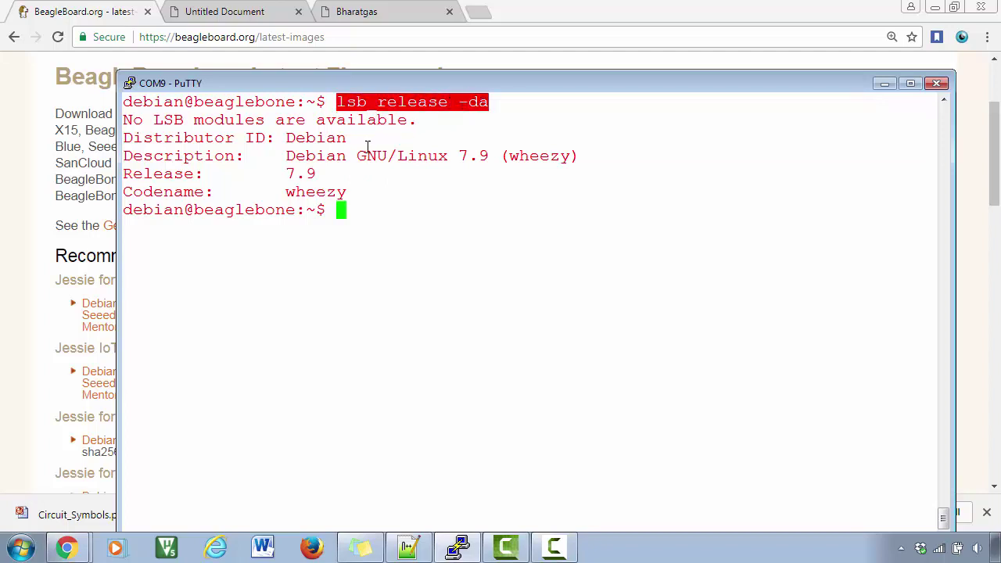
# Bring the BeagleBoard.org Latest Firmware Images page forward and highlight the 'Older Debian images' heading
pyautogui.moveTo(284, 173); pyautogui.dragTo(320, 178)
pyautogui.click(67, 104)
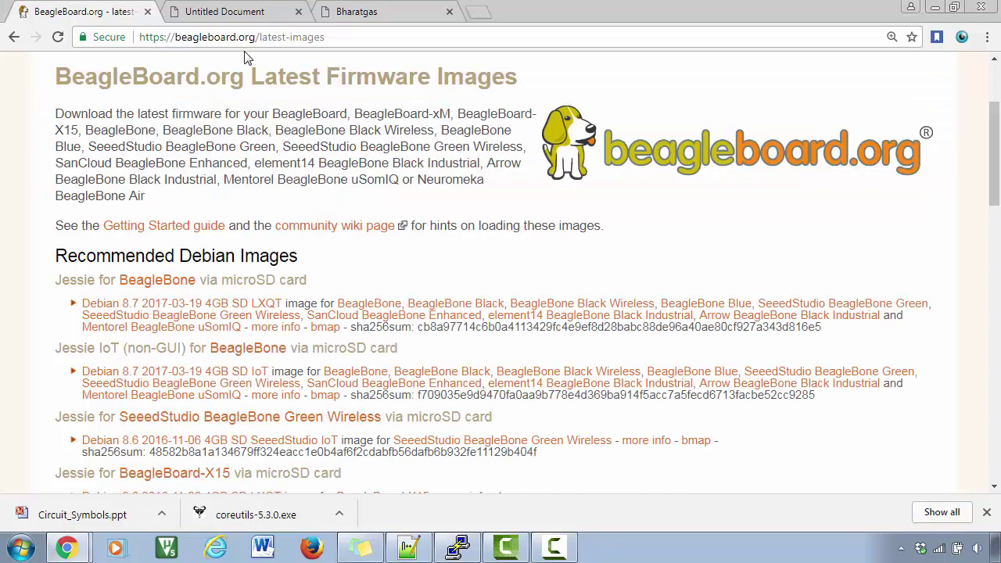
pyautogui.click(220, 40)
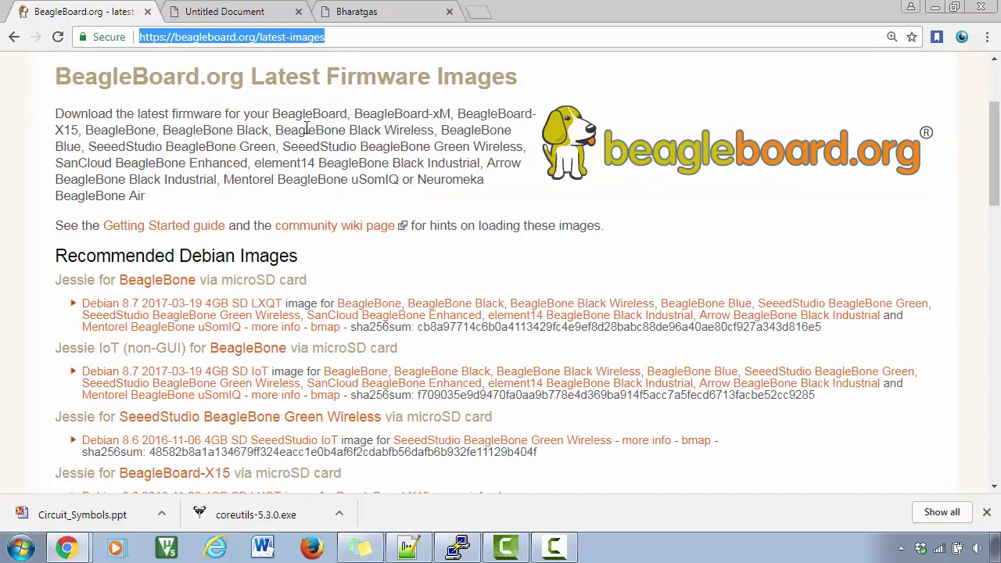
pyautogui.scroll(-2, 312, 157)
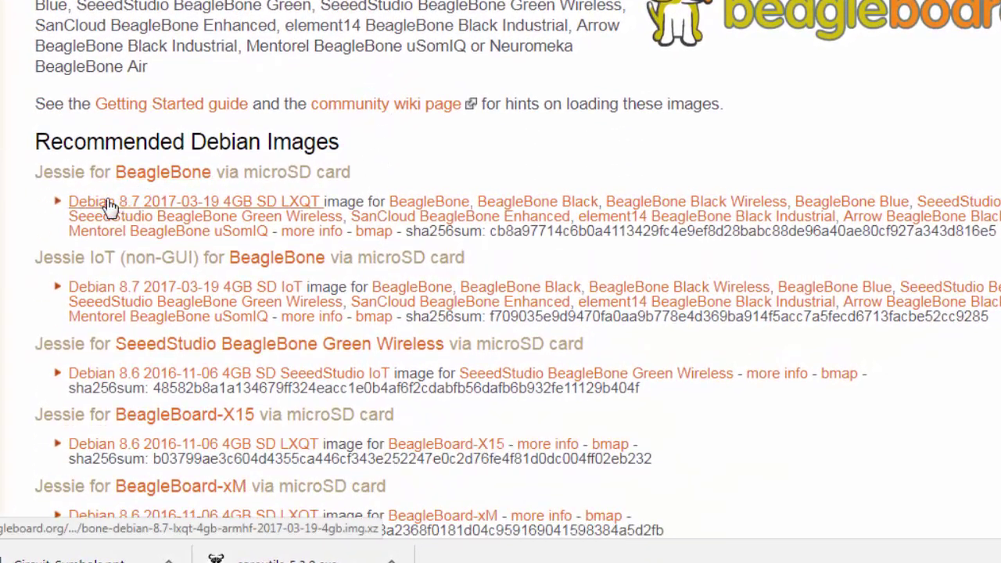
pyautogui.scroll(-3, 338, 177)
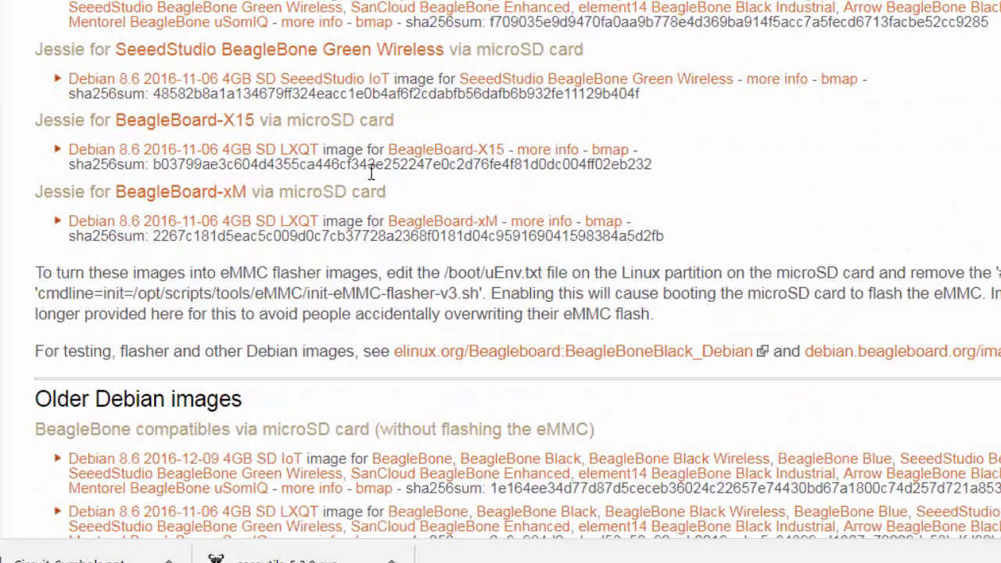
pyautogui.scroll(3, 372, 173)
pyautogui.scroll(-6, 372, 174)
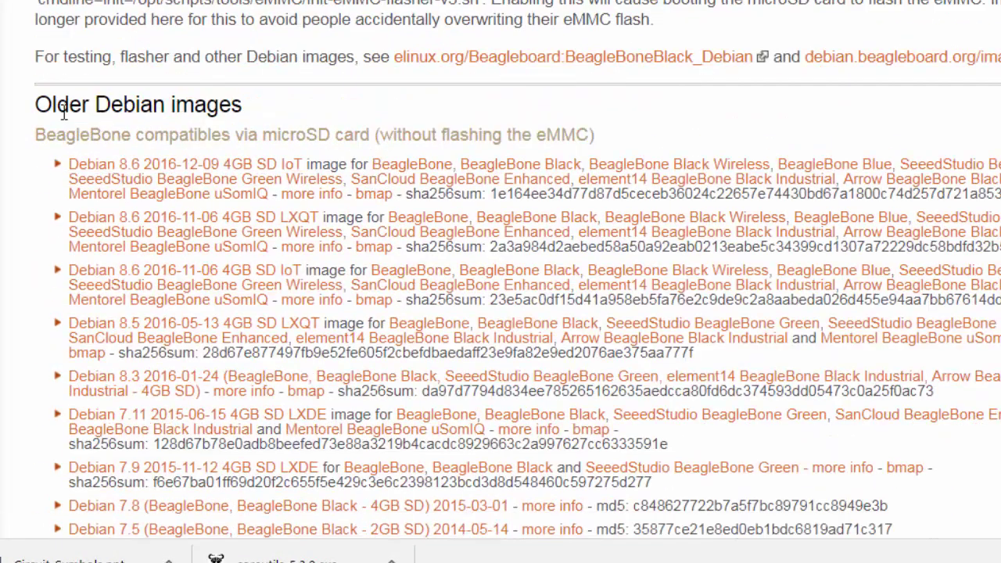
pyautogui.moveTo(36, 104); pyautogui.dragTo(244, 110)
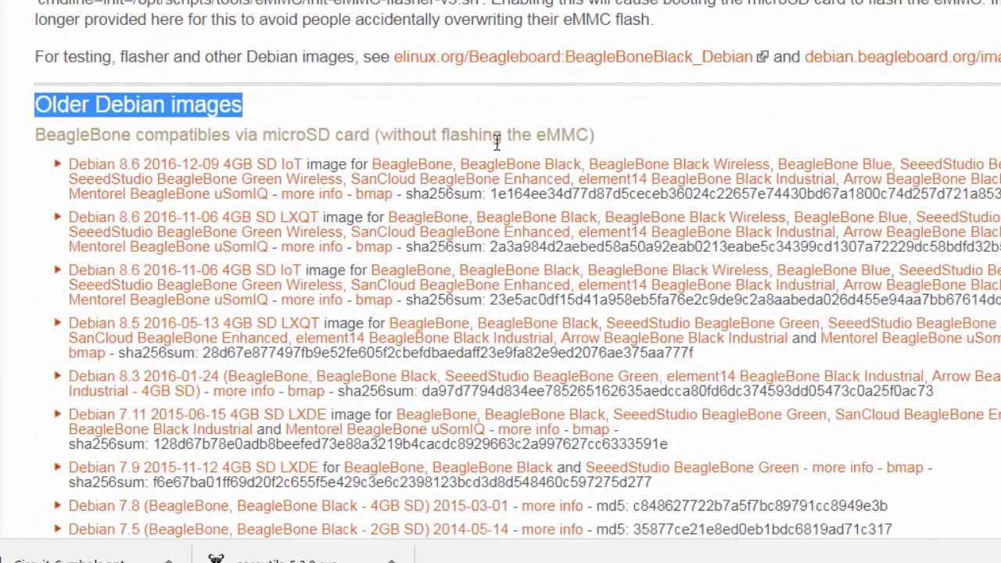
pyautogui.scroll(-1, 497, 142)
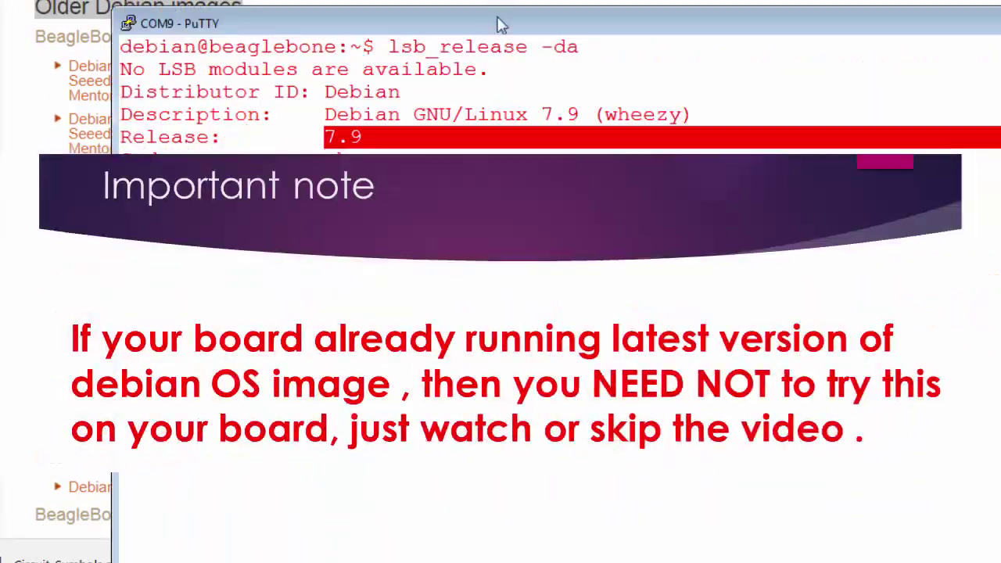
# Download the Debian 8.7 2017-03-19 4GB SD LXQT image into the Documents\bbb folder
pyautogui.moveTo(499, 27); pyautogui.dragTo(829, 0)
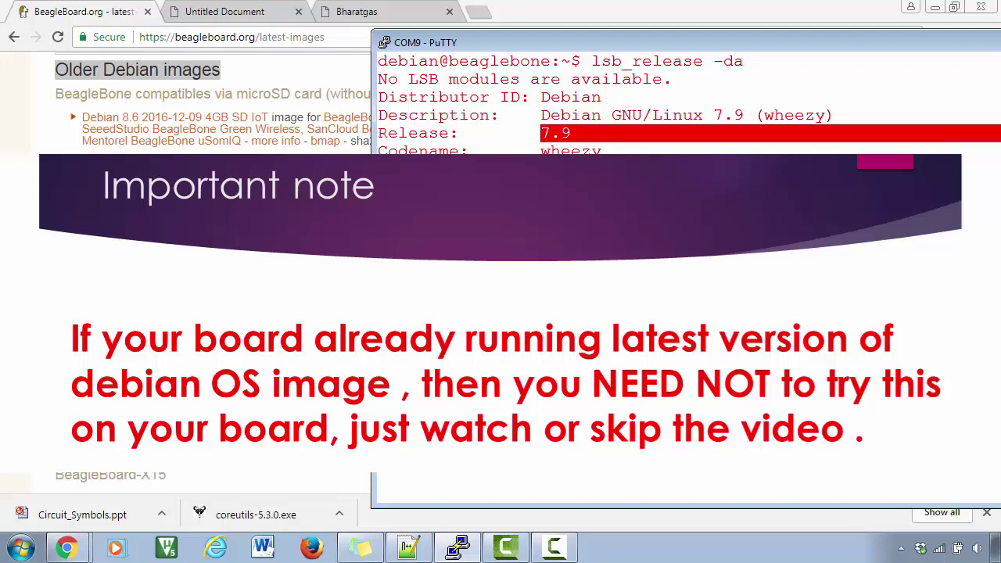
pyautogui.click(271, 285)
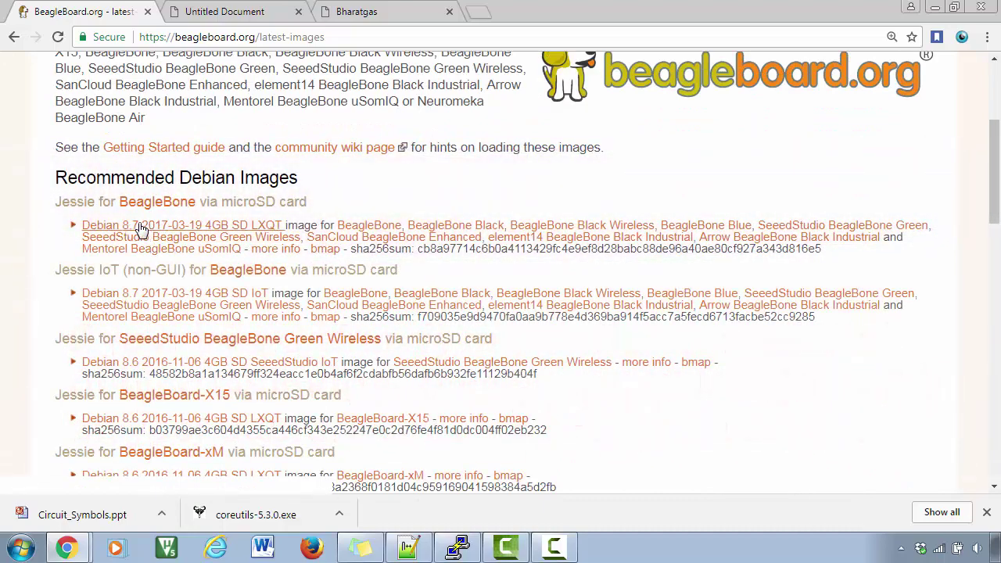
pyautogui.click(240, 228)
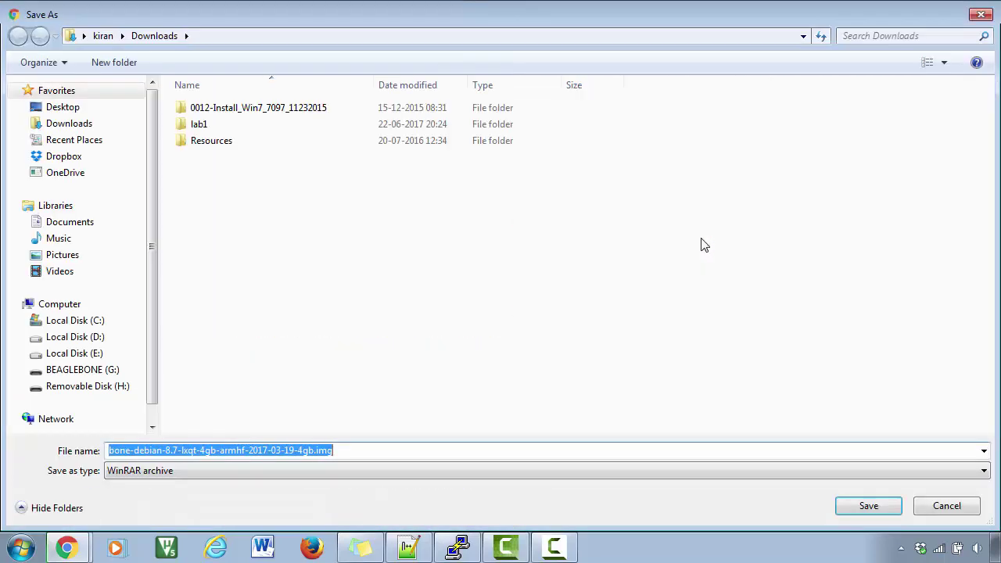
pyautogui.click(866, 506)
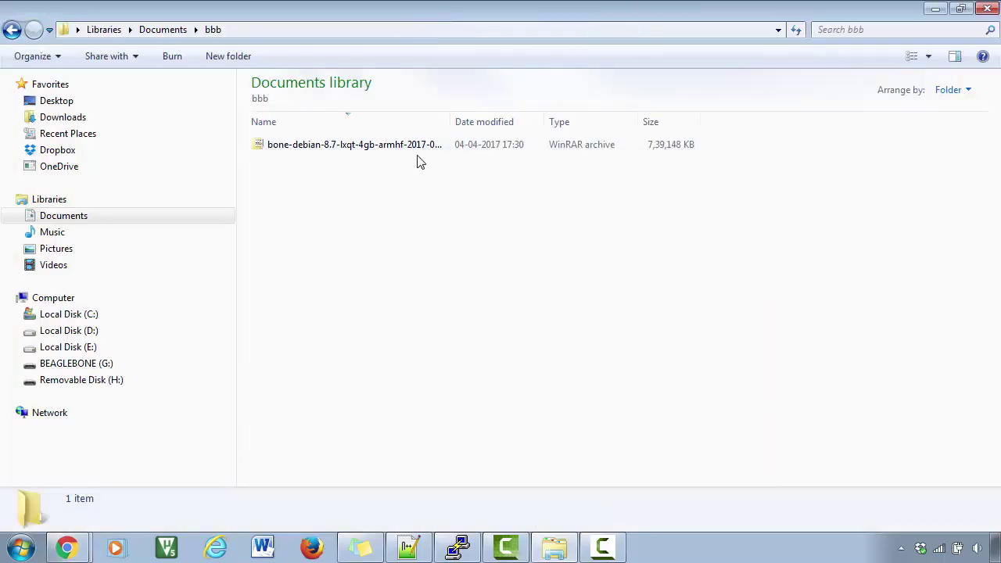
# Extract the downloaded bone-debian-8.7 archive into its own folder
pyautogui.click(442, 147)
pyautogui.rightClick(440, 144)
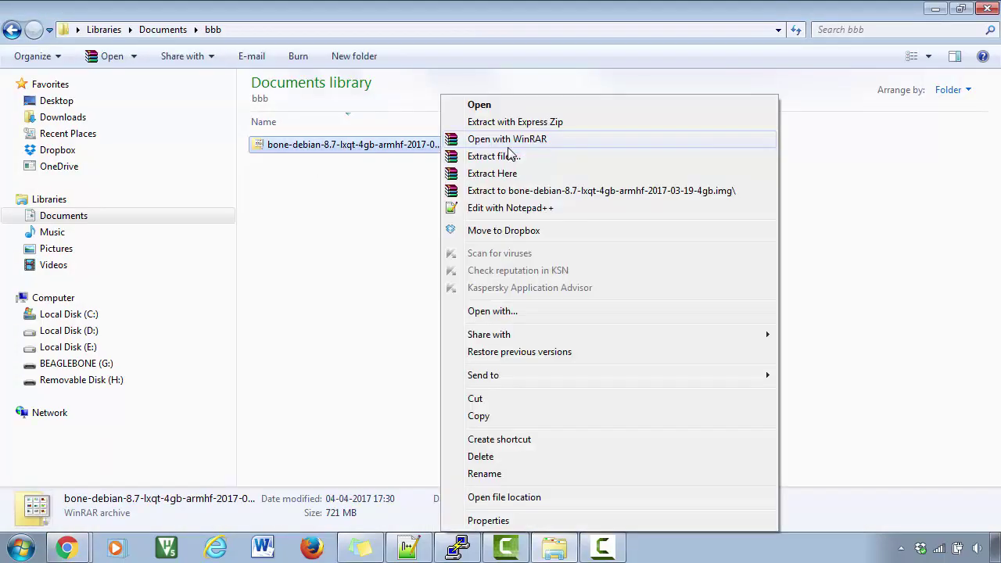
pyautogui.click(530, 192)
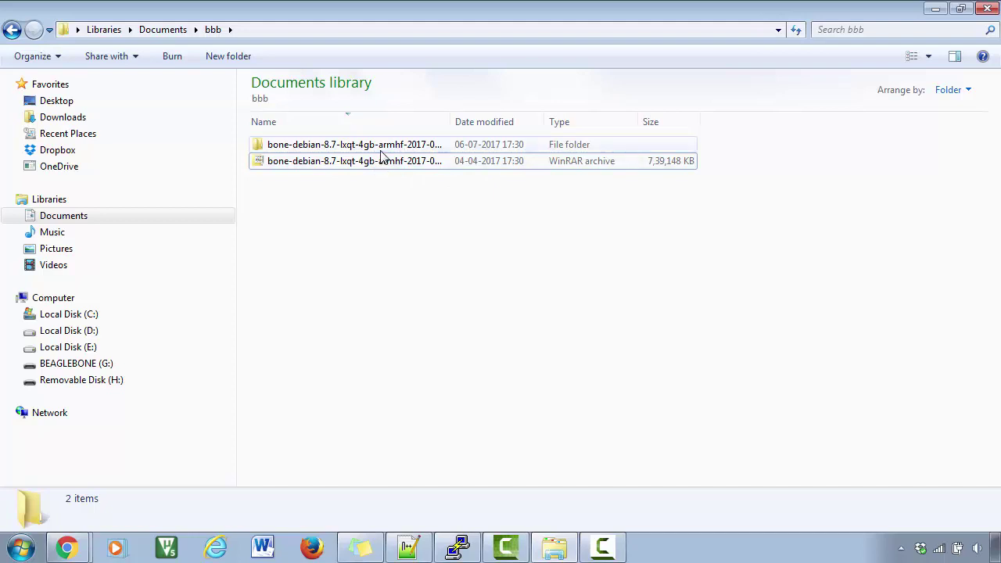
# Check the 3.32 GB extracted .img file's details, then return to the beagleboard.org page
pyautogui.doubleClick(316, 145)
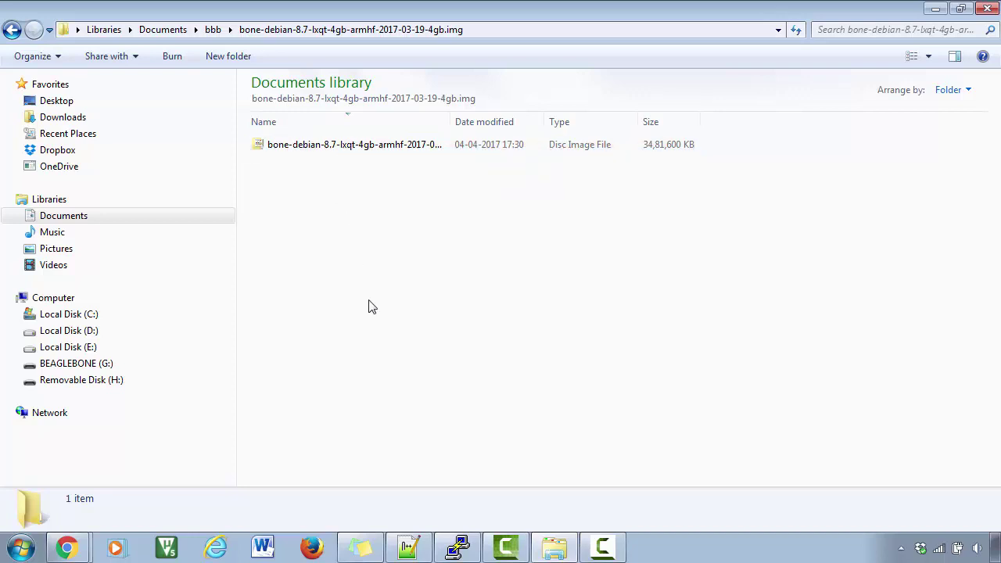
pyautogui.click(344, 213)
pyautogui.click(340, 149)
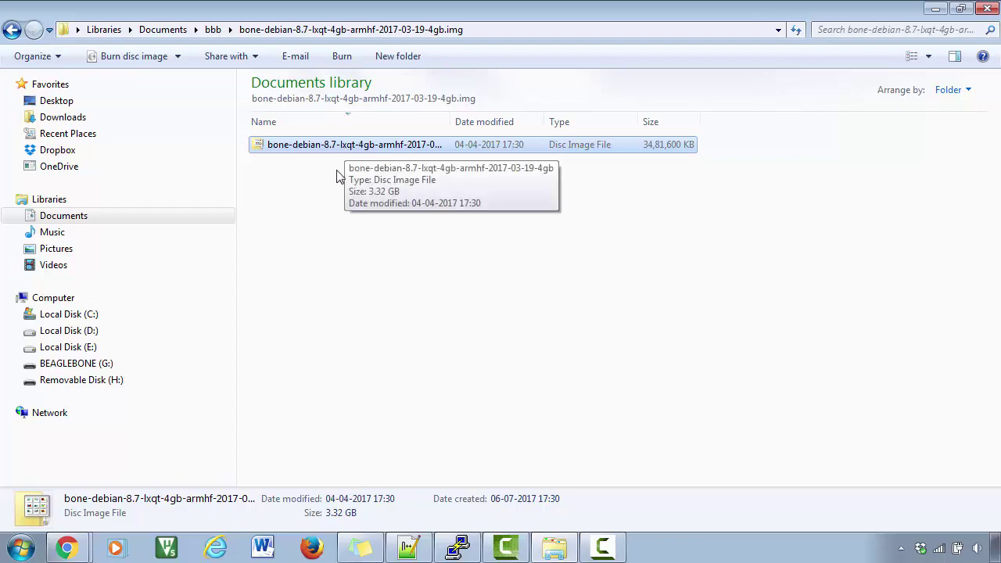
pyautogui.hotkey('alt', 'Tab')
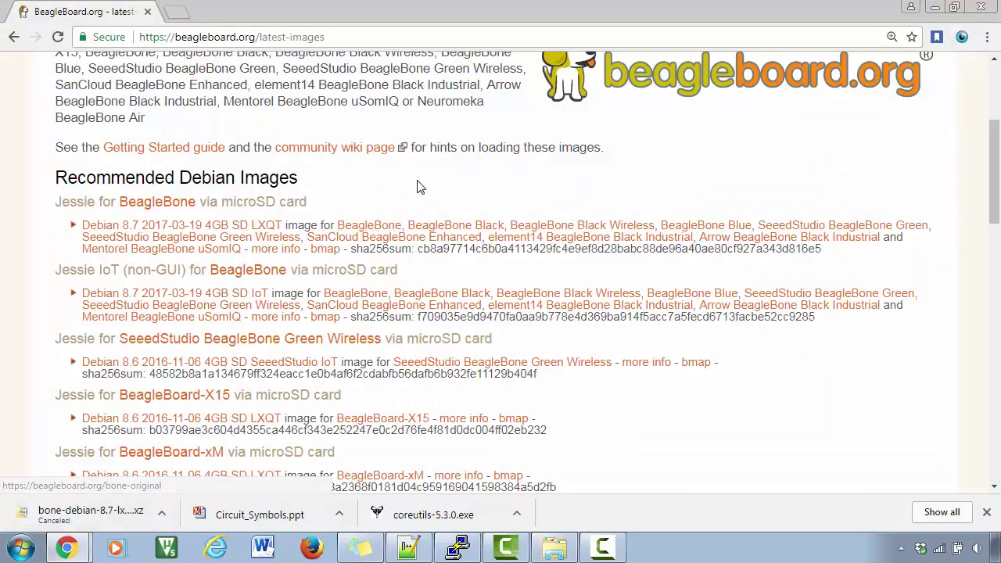
# Highlight 'microSD card' in the Jessie for BeagleBone heading, then bring up the Start menu
pyautogui.scroll(3, 416, 193)
pyautogui.click(321, 35)
pyautogui.scroll(-3, 698, 259)
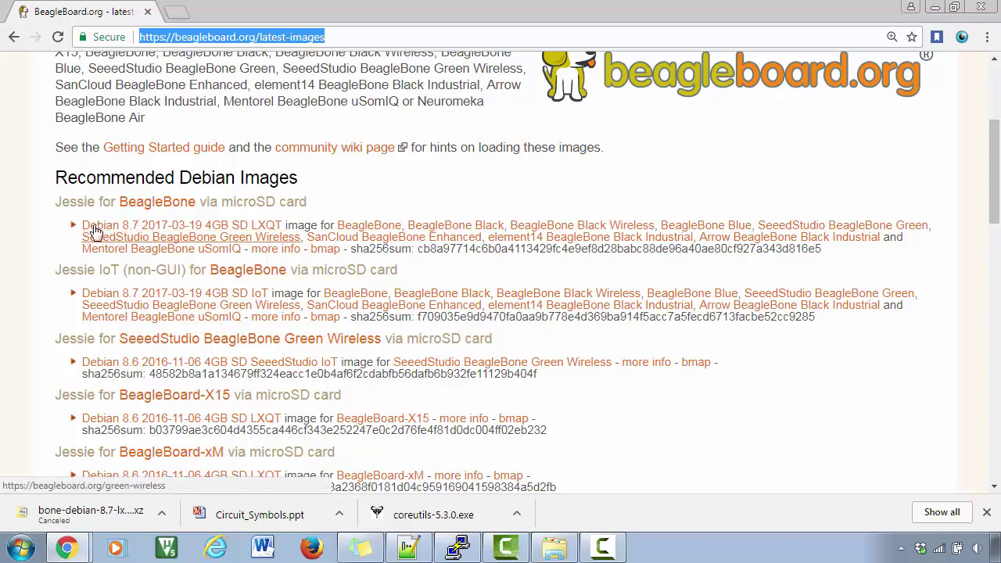
pyautogui.moveTo(225, 201); pyautogui.dragTo(322, 200)
pyautogui.click(322, 202)
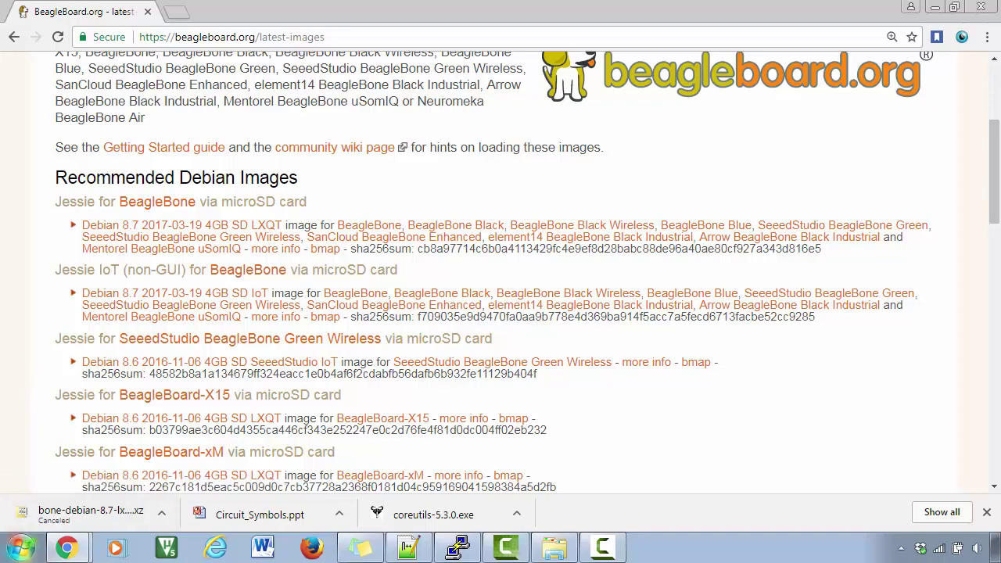
pyautogui.click(24, 548)
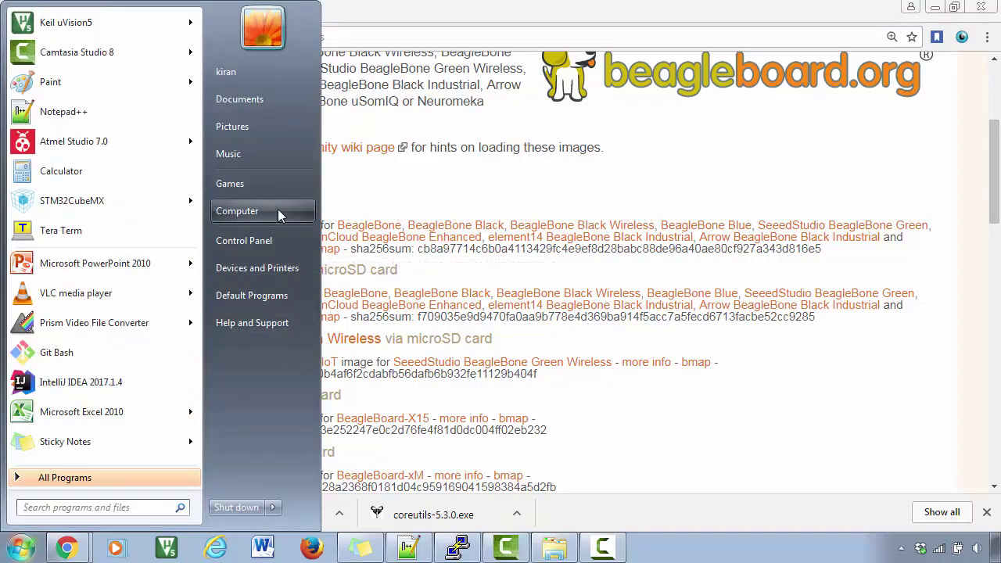
# Confirm the microSD card is Removable Disk (H:) and bring up Win32 Disk Imager
pyautogui.click(237, 210)
pyautogui.click(687, 164)
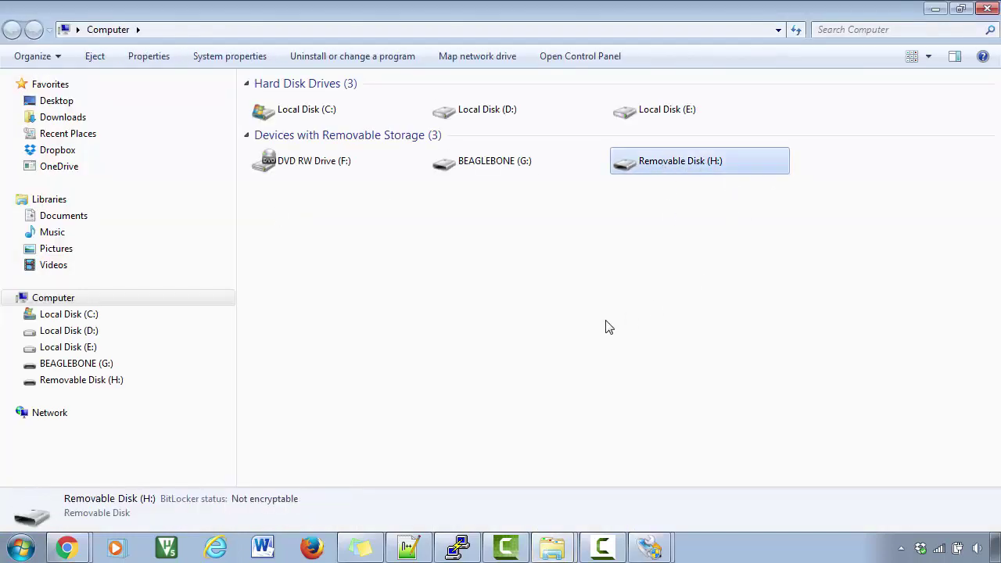
pyautogui.click(655, 549)
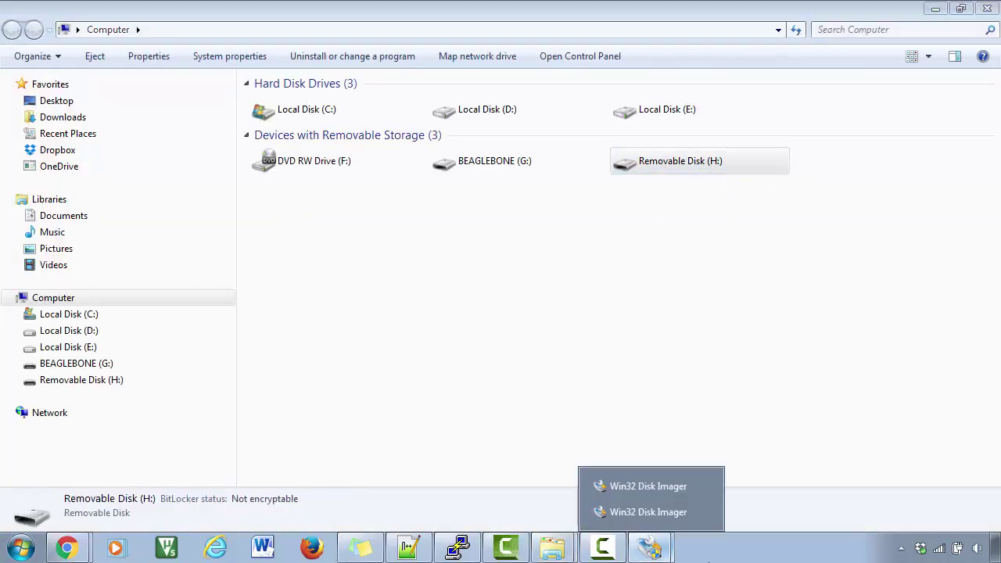
pyautogui.click(665, 512)
pyautogui.click(668, 341)
pyautogui.click(652, 550)
pyautogui.moveTo(474, 186); pyautogui.dragTo(415, 165)
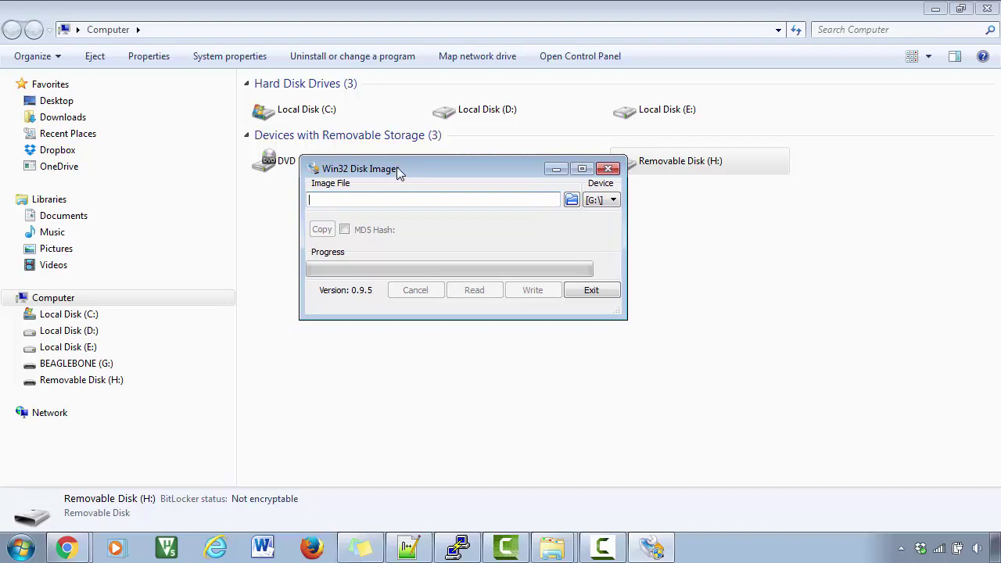
pyautogui.moveTo(397, 172); pyautogui.dragTo(487, 198)
# Copy the full path of the bbb folder holding the bone-debian image
pyautogui.hotkey('alt', 'Tab')
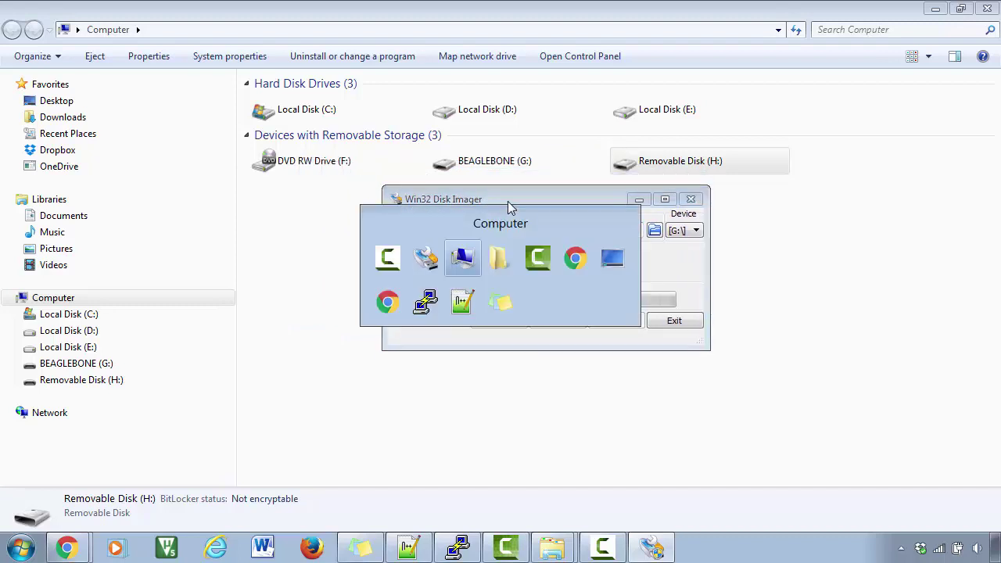
pyautogui.hotkey('alt', 'Tab')
pyautogui.click(413, 147)
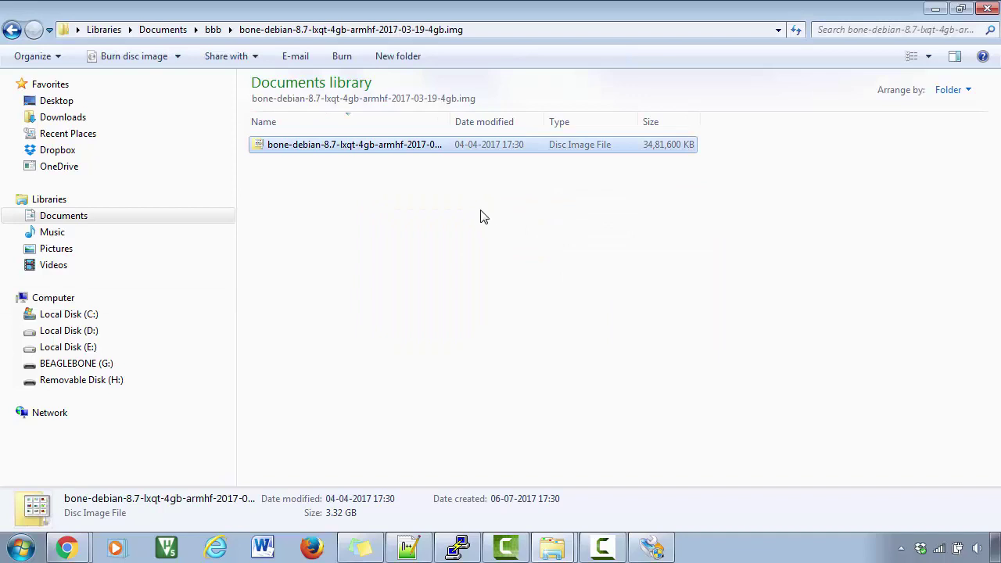
pyautogui.click(490, 30)
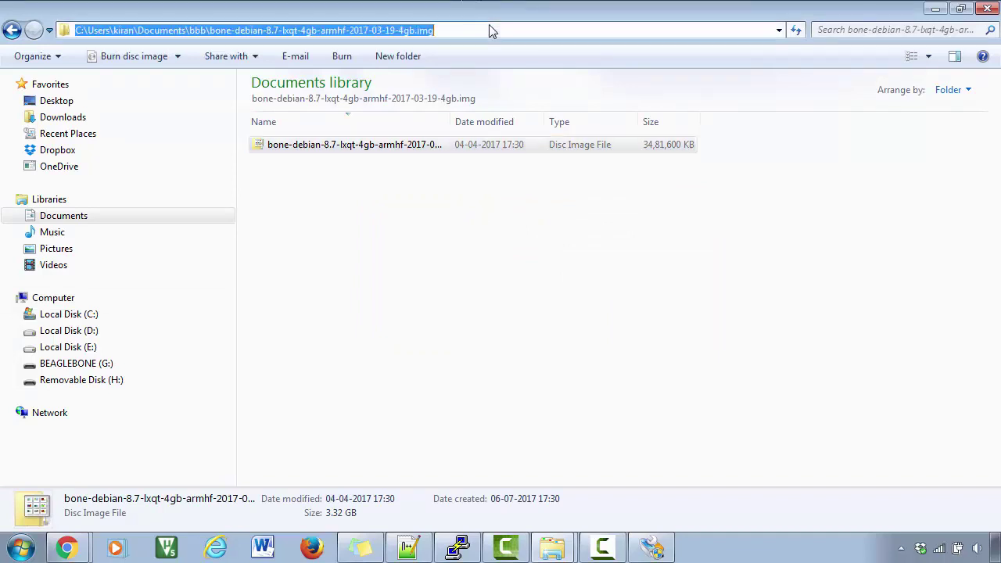
pyautogui.rightClick(317, 31)
pyautogui.click(357, 82)
# Reposition the Win32 Disk Imager window and choose [H:\] as the target device
pyautogui.click(651, 547)
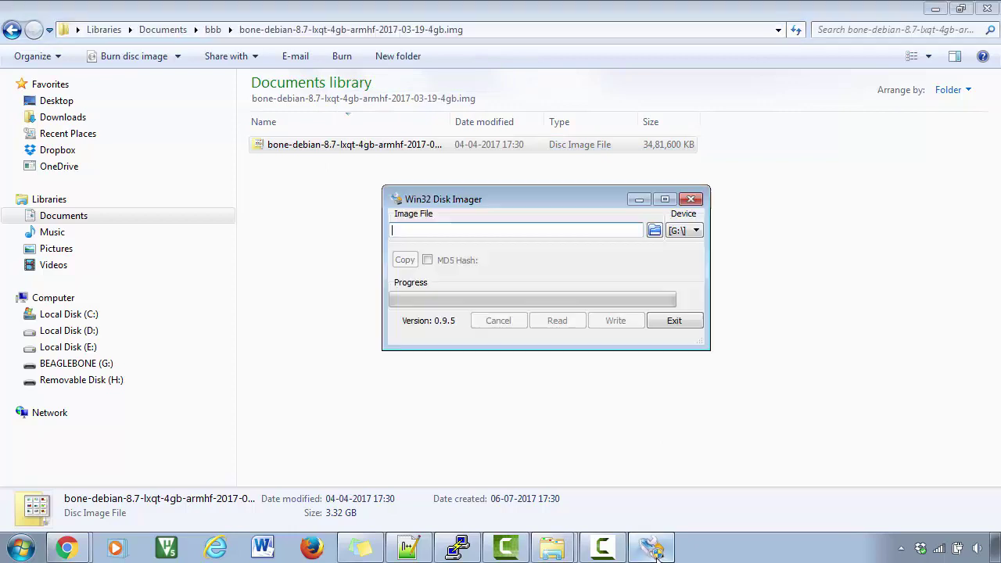
pyautogui.moveTo(555, 201); pyautogui.dragTo(494, 188)
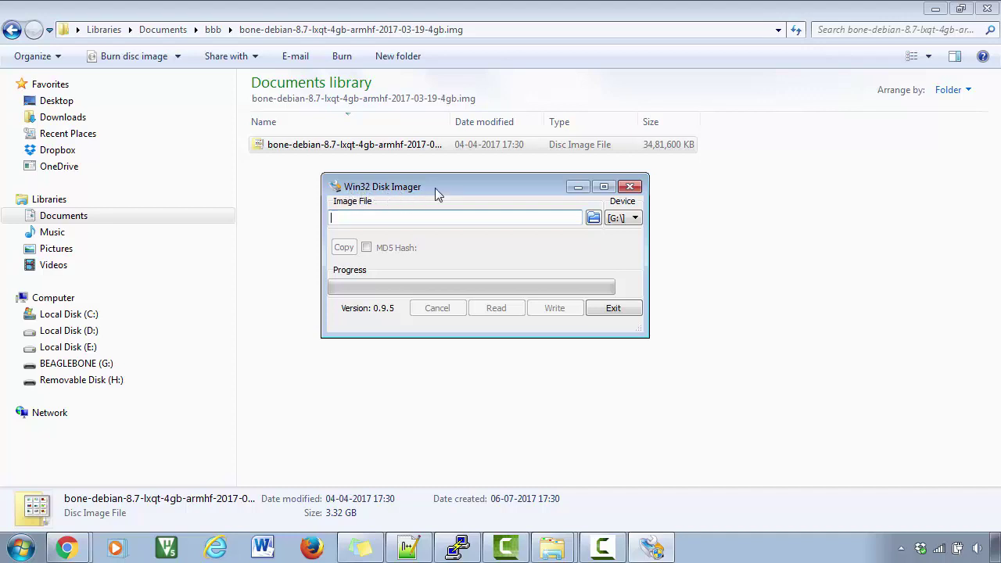
pyautogui.moveTo(444, 184); pyautogui.dragTo(466, 193)
pyautogui.click(637, 224)
pyautogui.click(640, 223)
pyautogui.click(639, 225)
pyautogui.click(640, 226)
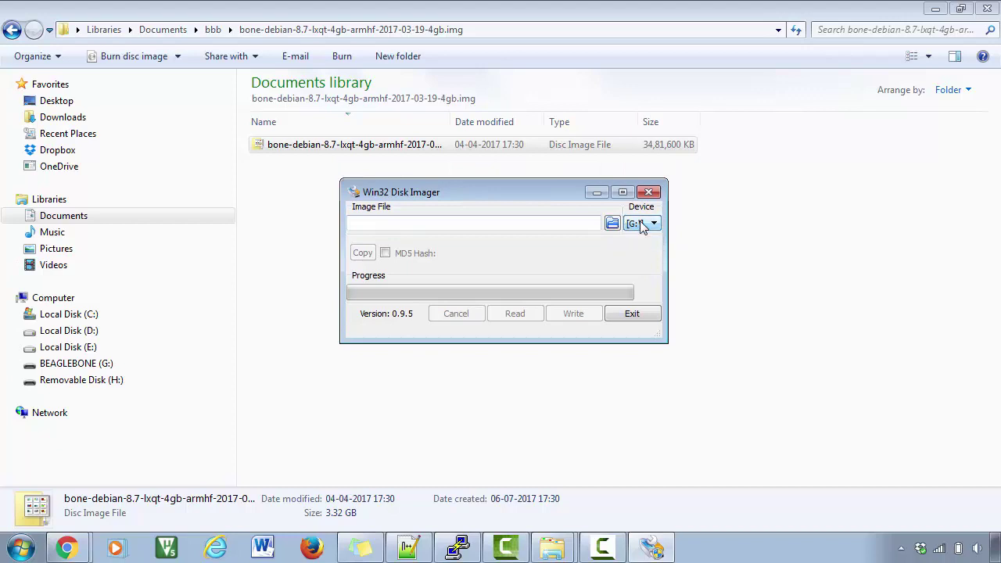
pyautogui.moveTo(507, 195); pyautogui.dragTo(582, 207)
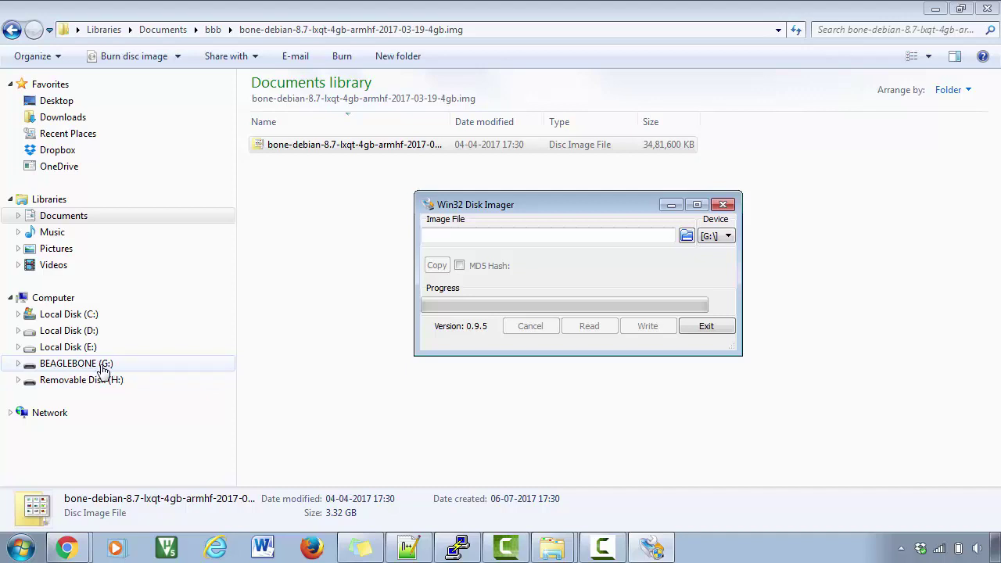
pyautogui.click(716, 236)
pyautogui.click(716, 258)
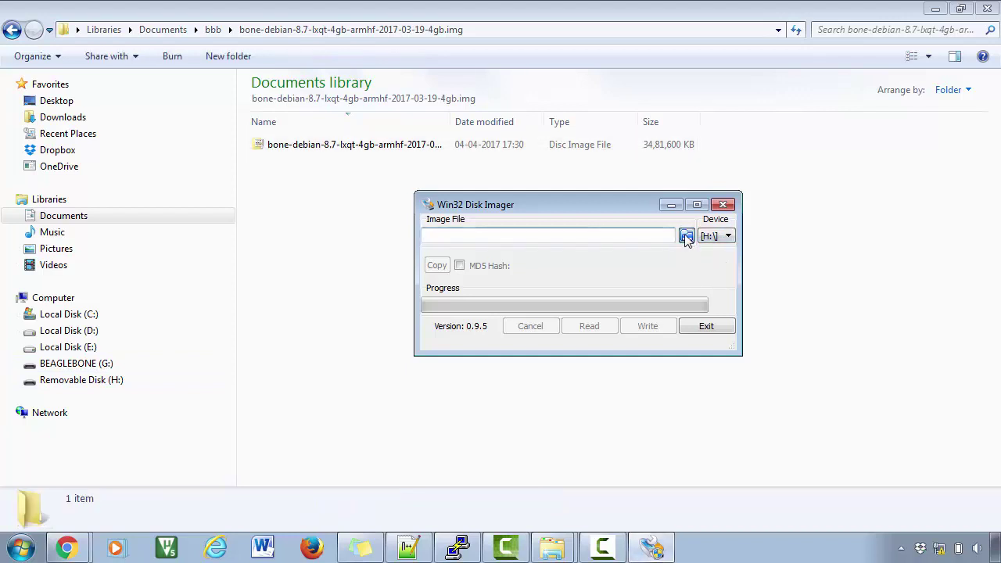
# Load bone-debian-8.7-lxqt-4gb-armhf-2017-03-19-4gb.img as the image file using the pasted folder path
pyautogui.click(685, 237)
pyautogui.hotkey('ctrl', 'v')
pyautogui.click(862, 506)
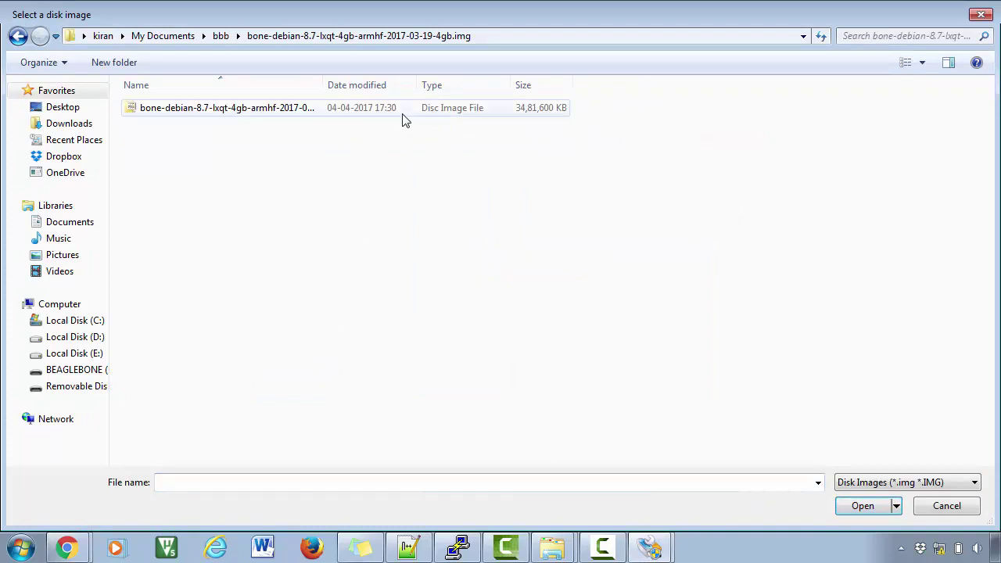
pyautogui.click(408, 116)
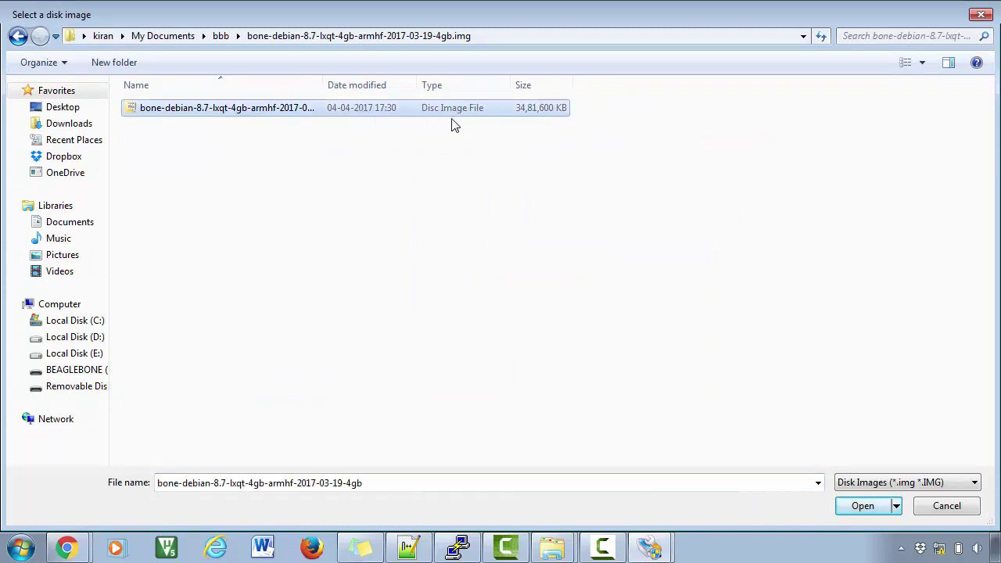
pyautogui.click(863, 506)
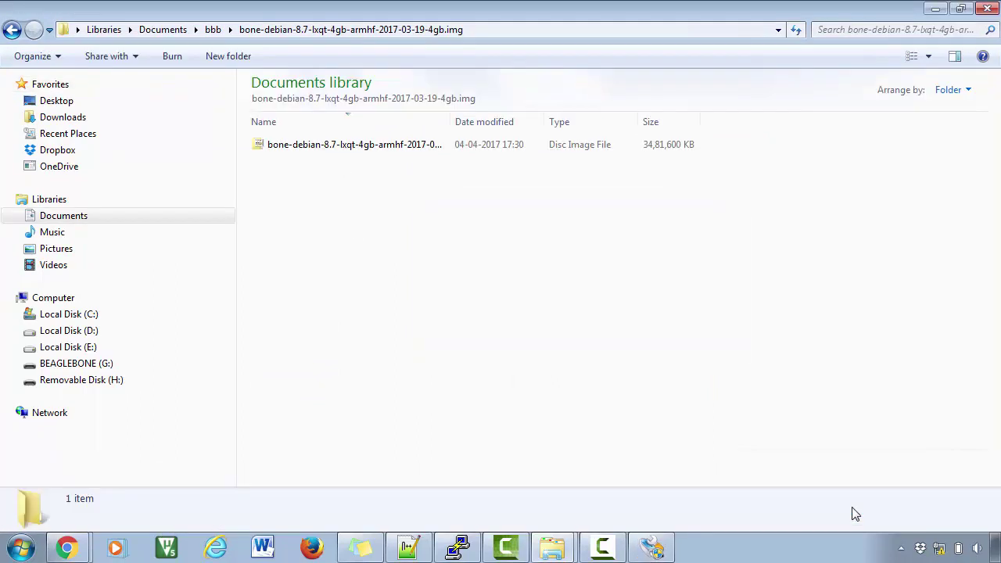
# Start writing the image to the H:\ card, confirming the overwrite
pyautogui.click(653, 549)
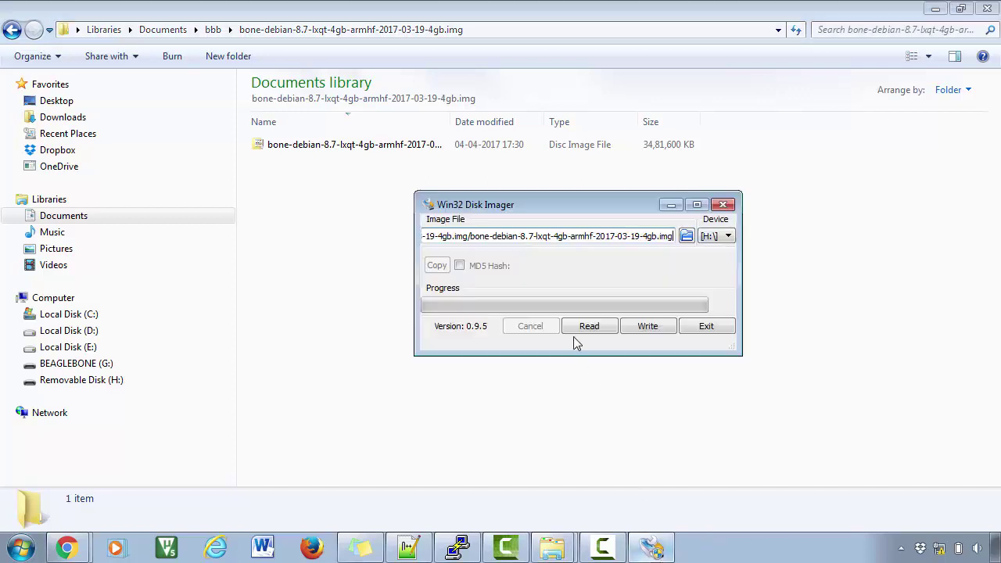
pyautogui.click(647, 328)
pyautogui.click(532, 296)
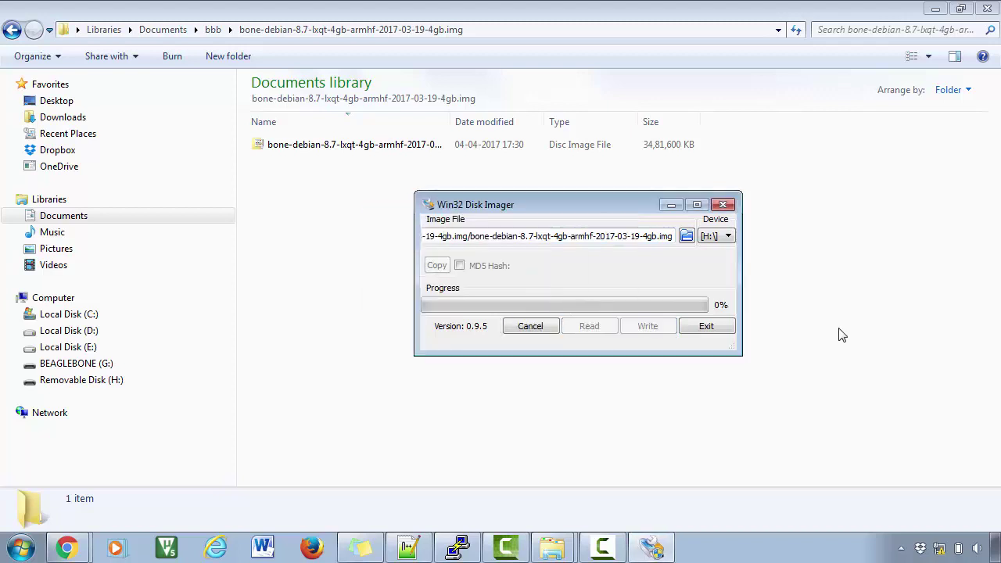